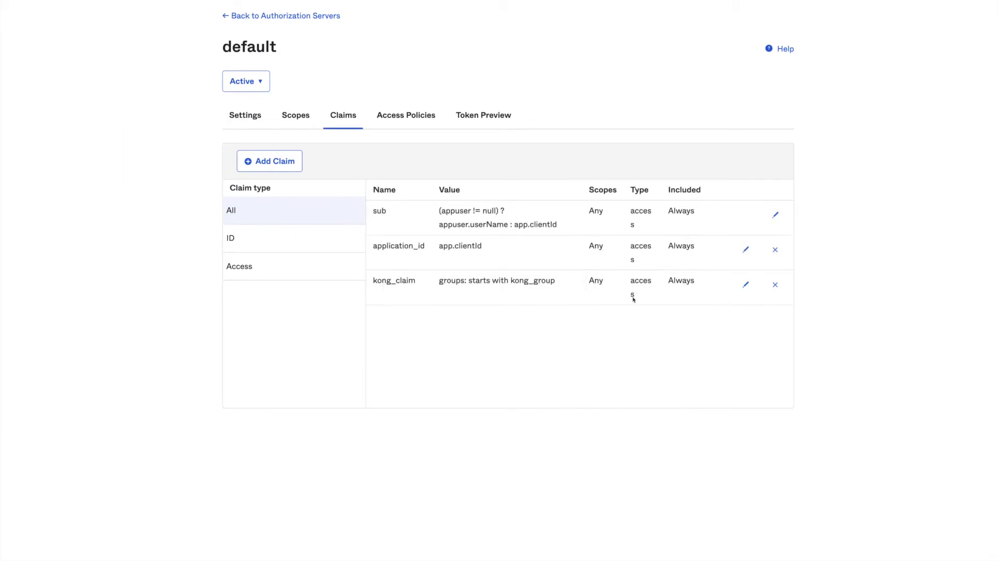
# - Inspect kong_claim's kong_group filter and token types, cancel unchanged, then go to Token Preview
pyautogui.click(745, 284)
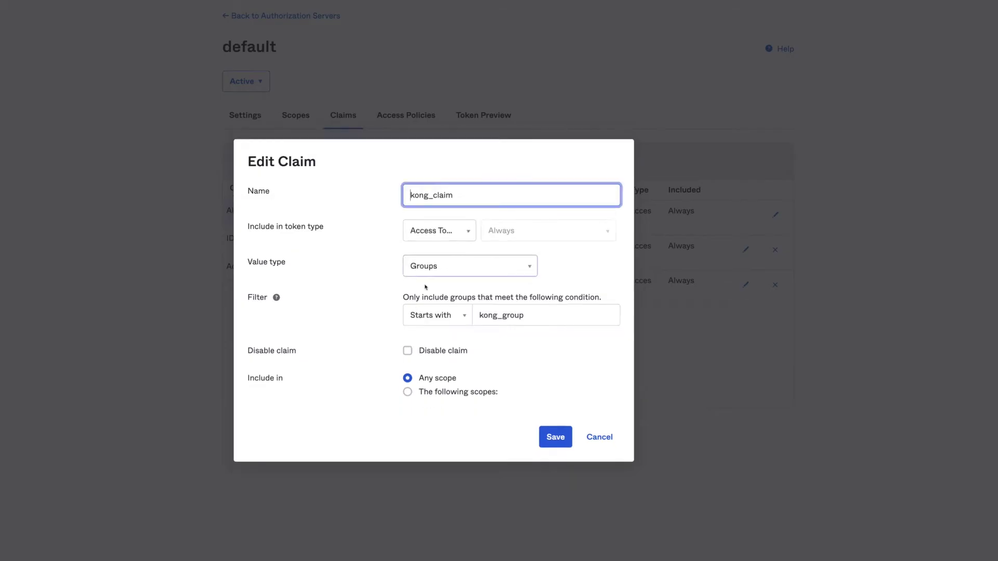
pyautogui.click(357, 189)
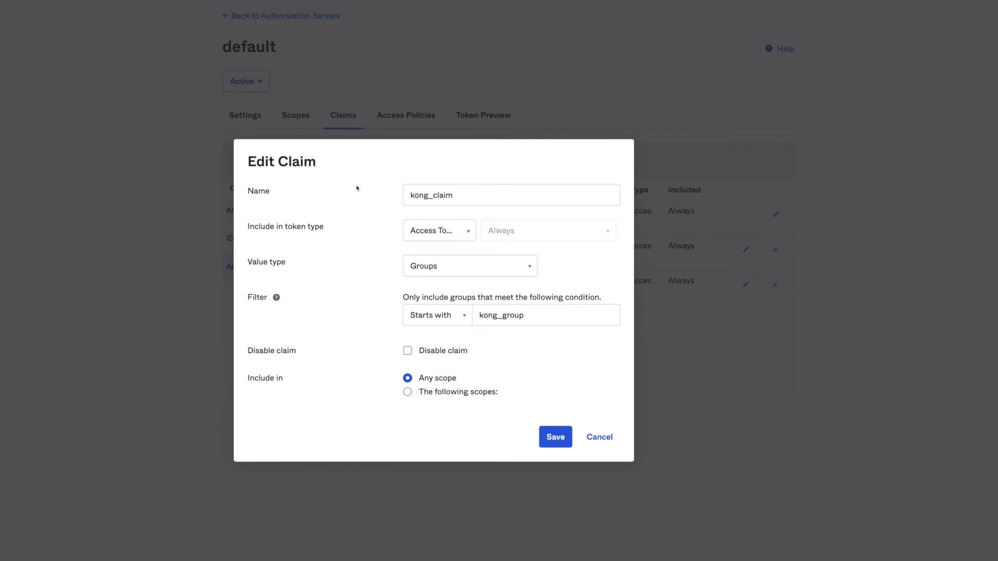
pyautogui.click(475, 322)
pyautogui.click(473, 338)
pyautogui.click(462, 236)
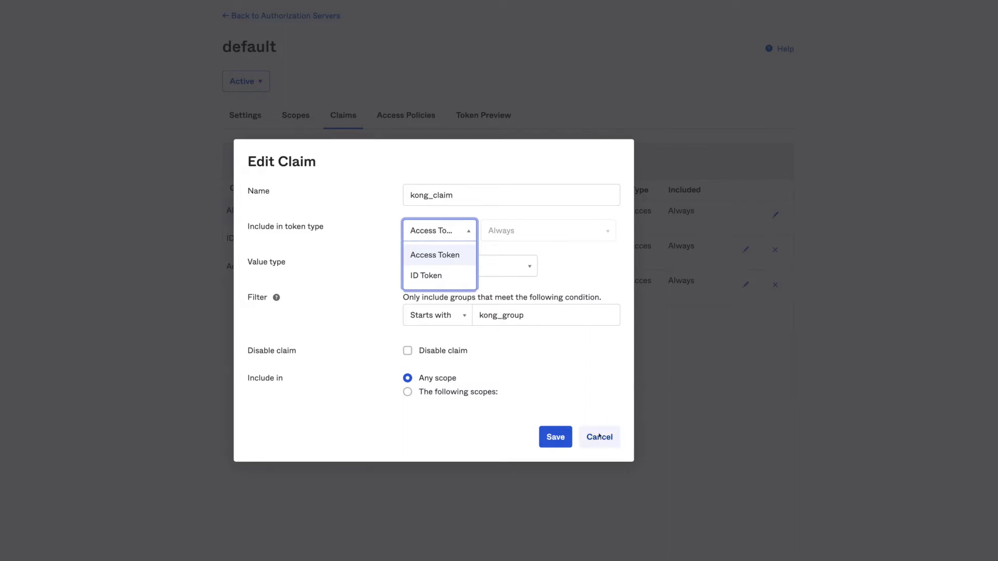
pyautogui.click(598, 436)
pyautogui.click(477, 116)
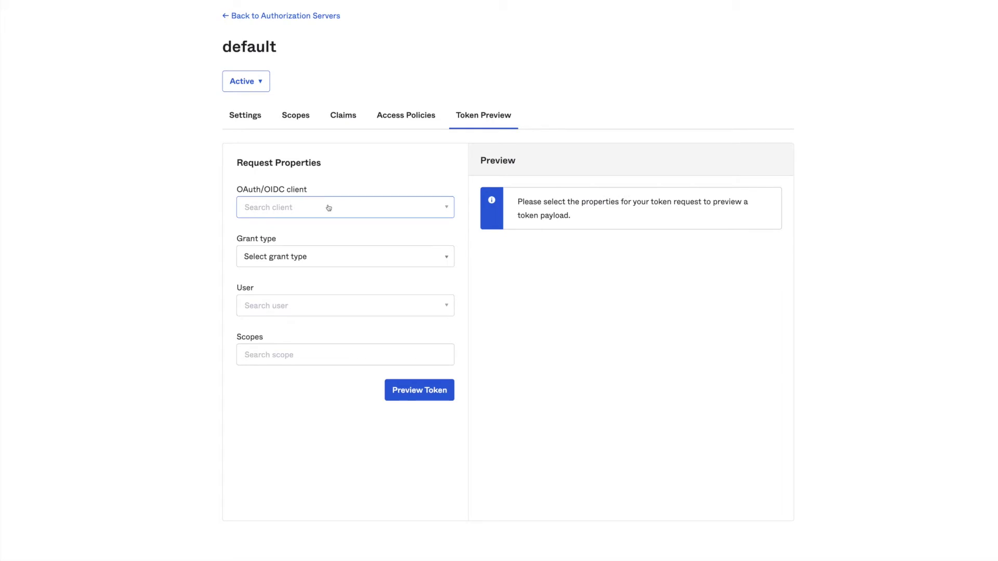
# - Set the preview to a non-member user, client KongAuthorizationCode and grant type Authorization Code
pyautogui.click(301, 306)
pyautogui.write('cla')
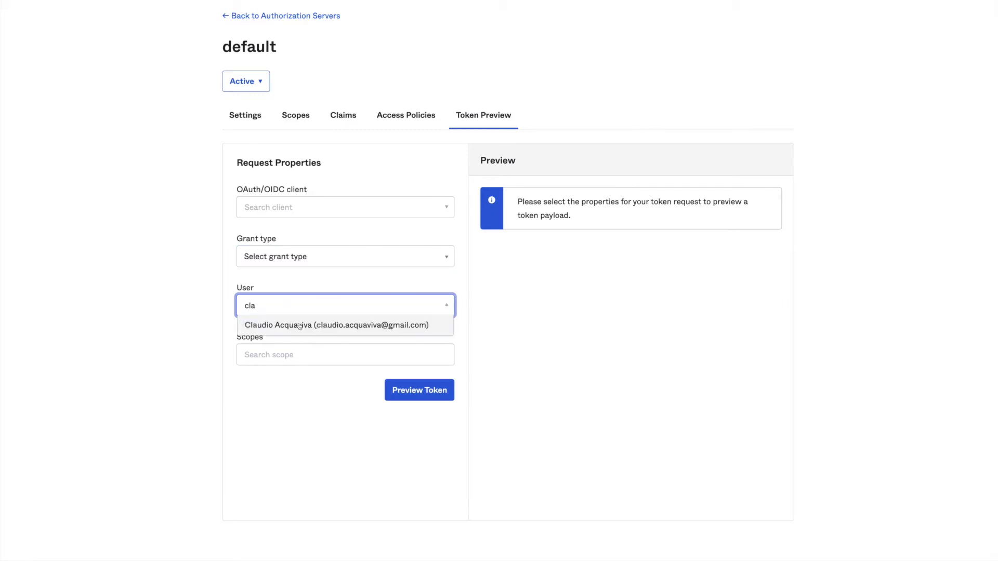
pyautogui.click(298, 325)
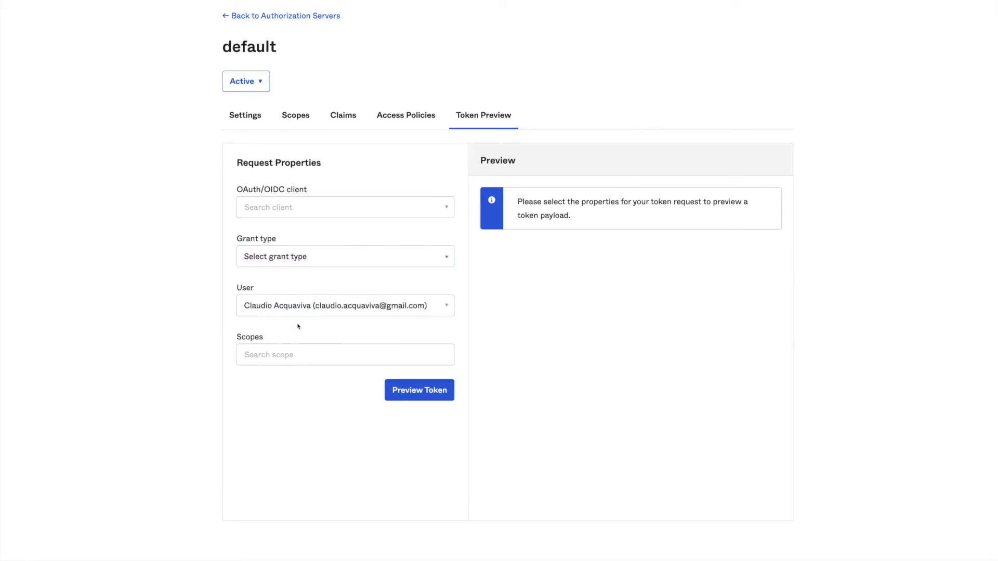
pyautogui.click(340, 212)
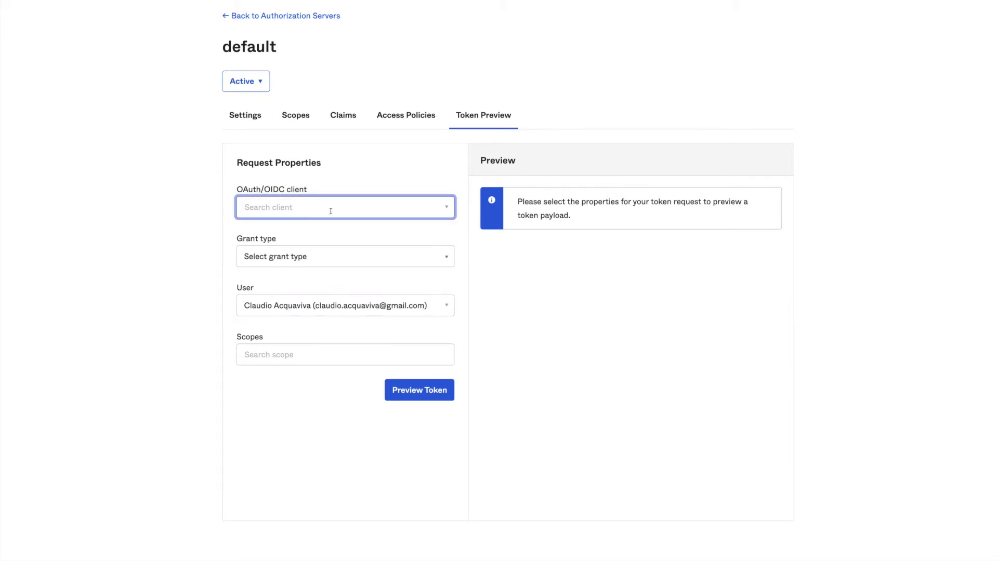
pyautogui.write('Kong')
pyautogui.click(312, 249)
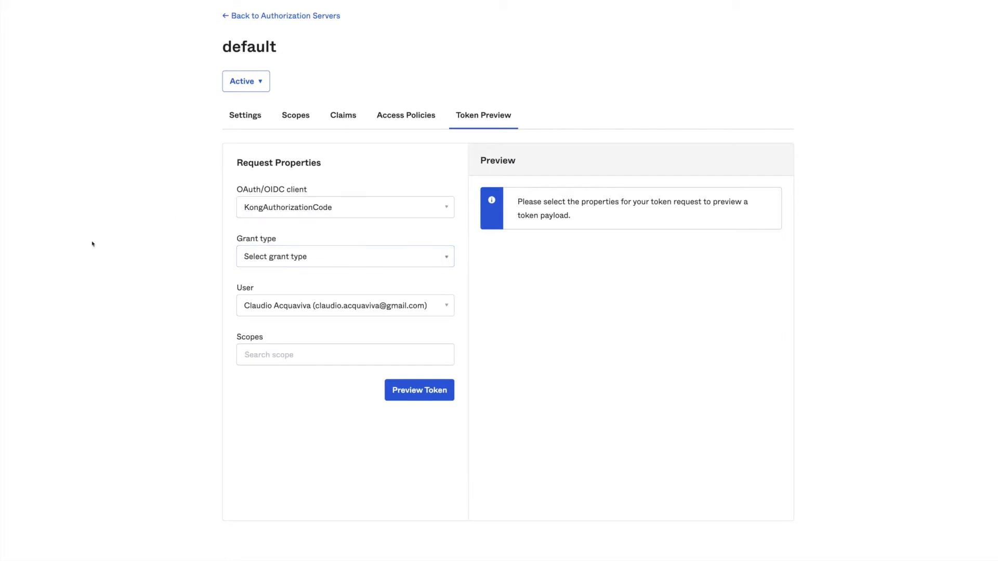
pyautogui.click(295, 263)
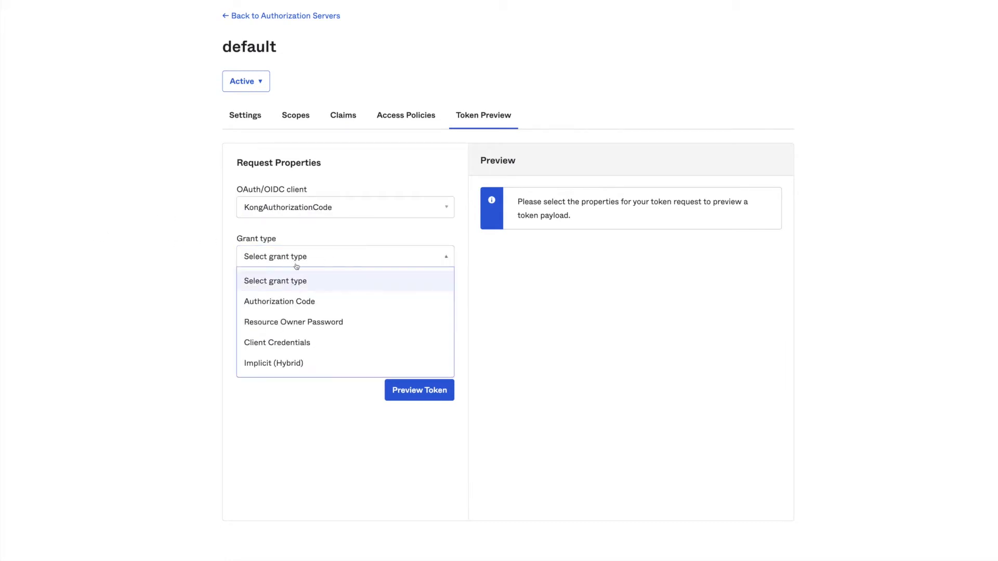
pyautogui.click(287, 302)
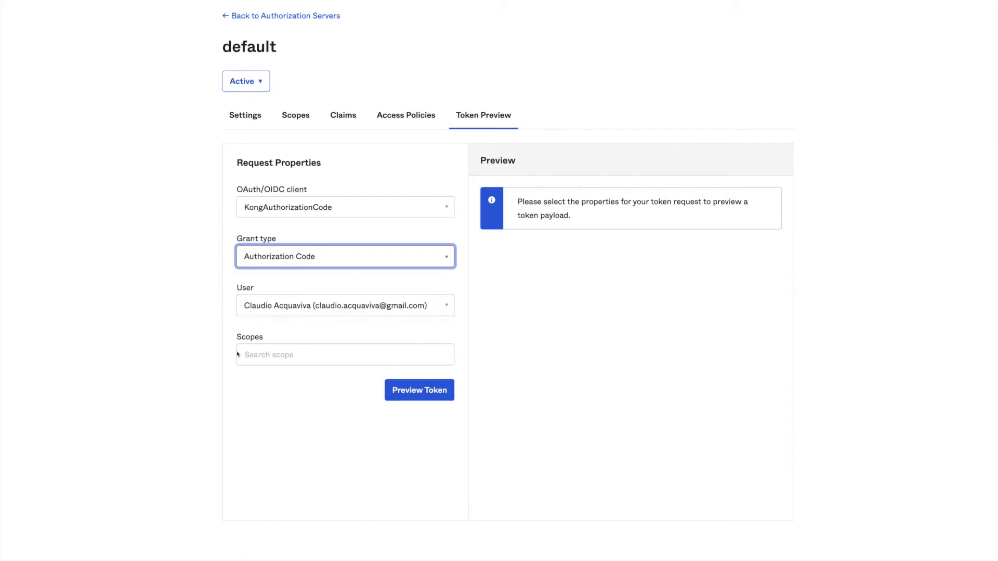
# - Add the openid scope, generate the preview, and view the access token payload
pyautogui.click(245, 355)
pyautogui.write('openid')
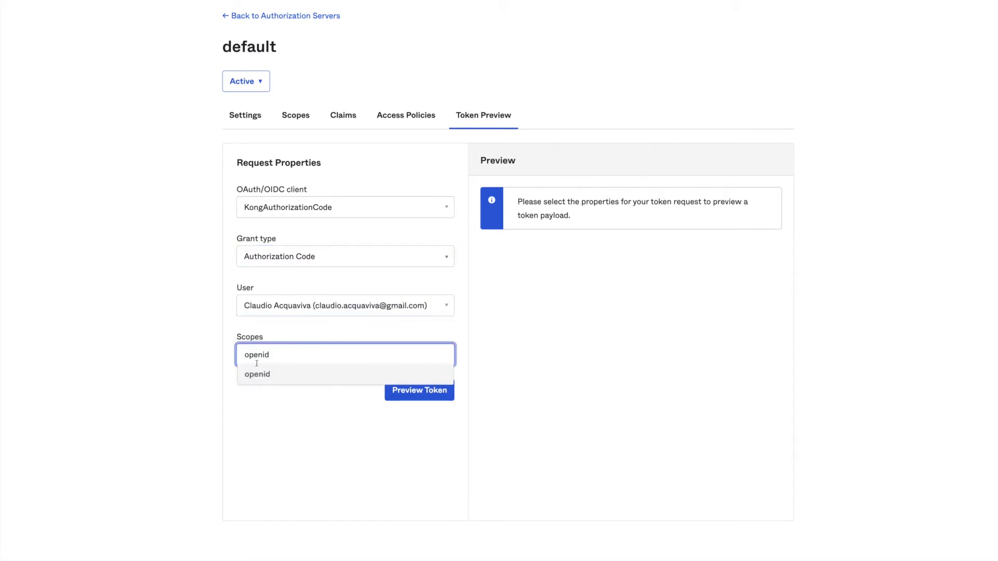
pyautogui.click(258, 375)
pyautogui.click(430, 397)
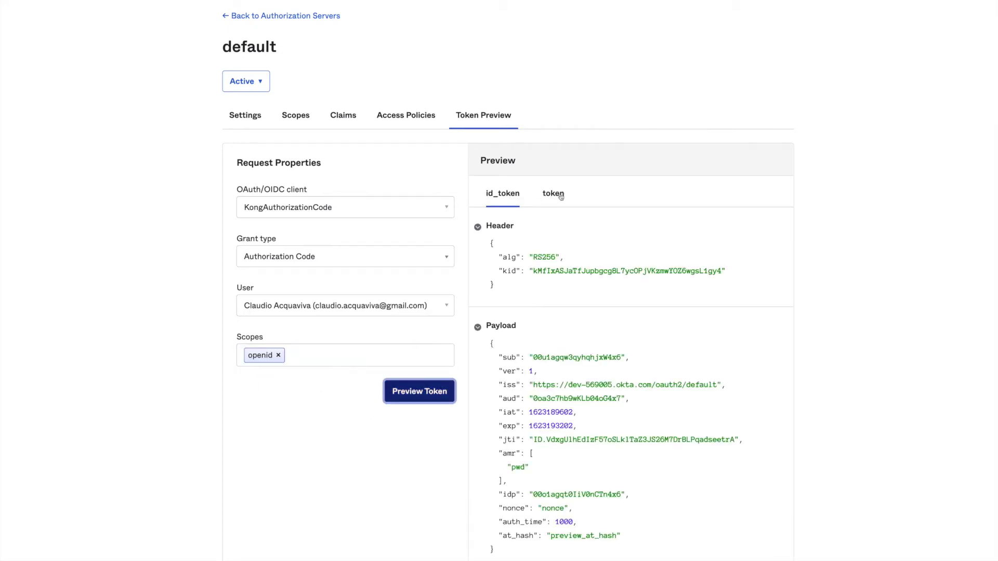
pyautogui.click(556, 194)
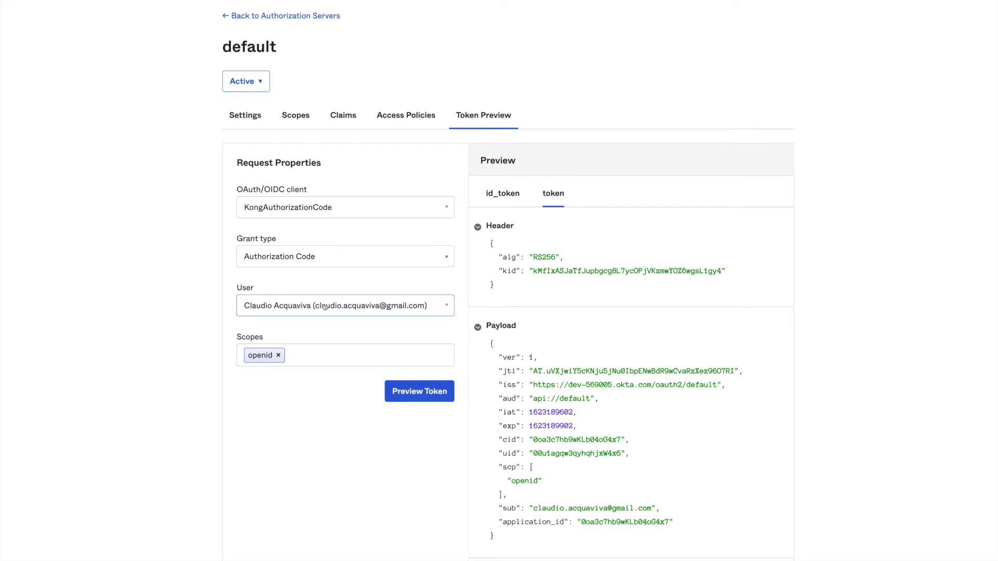
# - Switch the preview user to the kong_group member and highlight kong_claim in the new access token
pyautogui.click(324, 306)
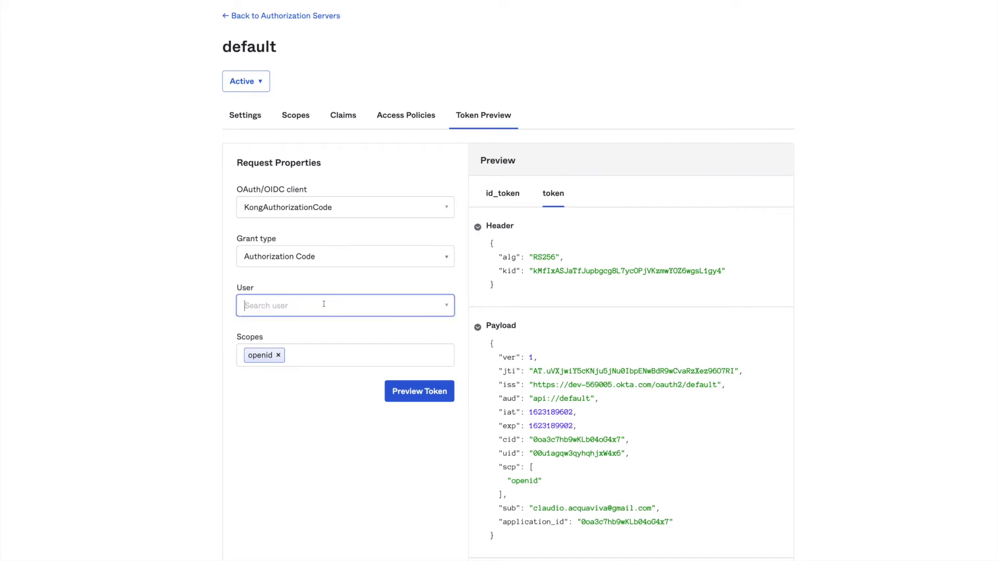
pyautogui.write('fir')
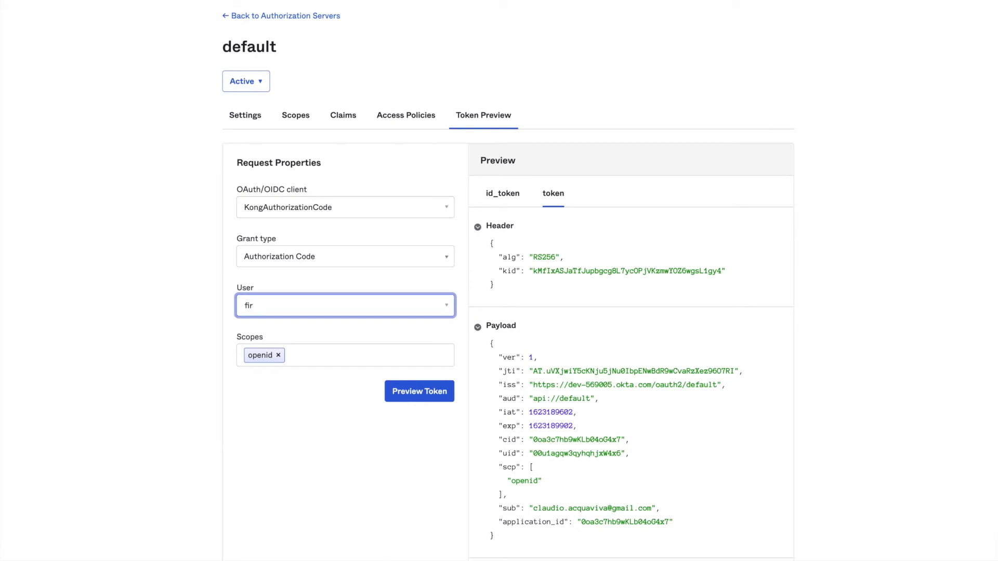
pyautogui.click(314, 323)
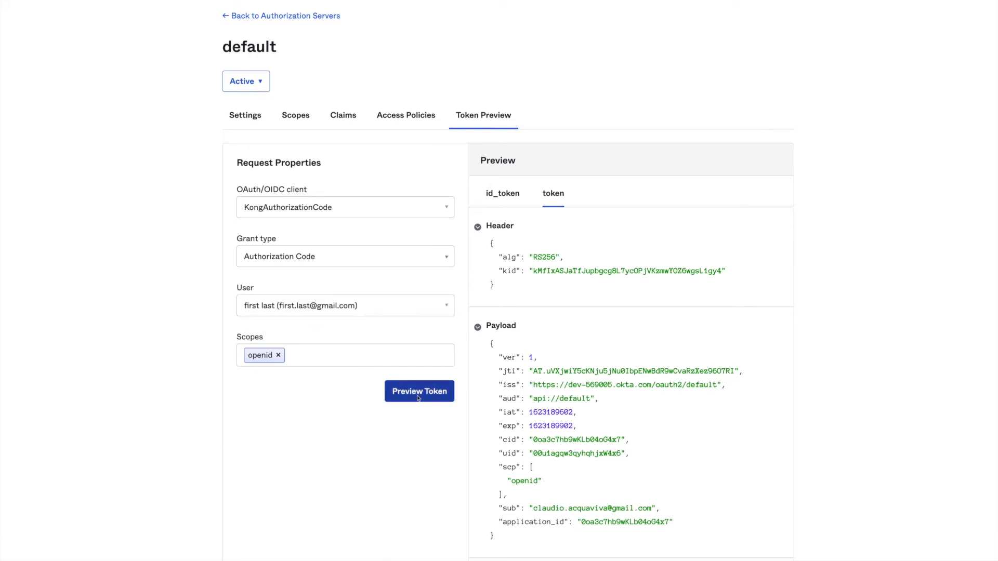
pyautogui.click(387, 395)
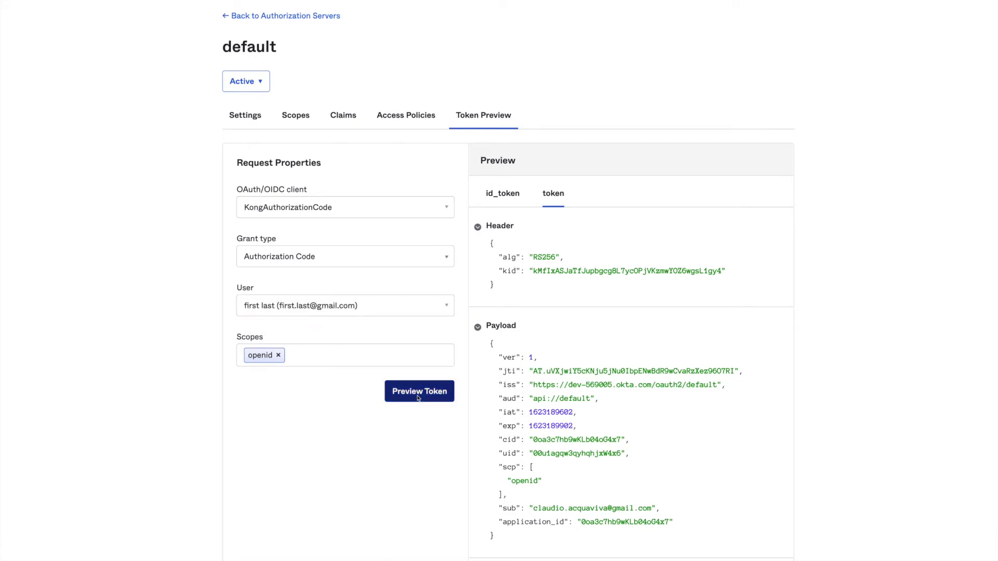
pyautogui.click(554, 194)
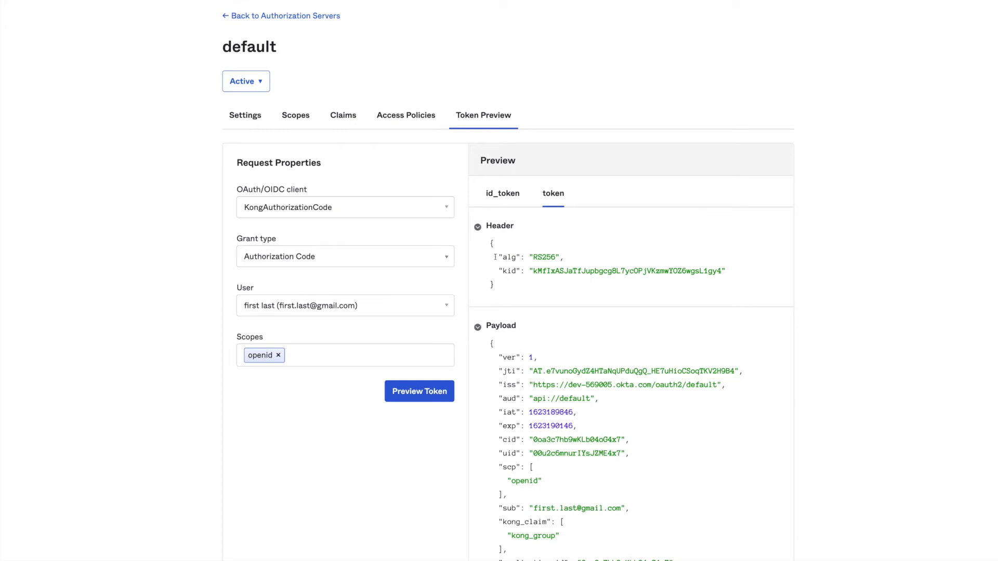
pyautogui.moveTo(495, 517); pyautogui.dragTo(509, 550)
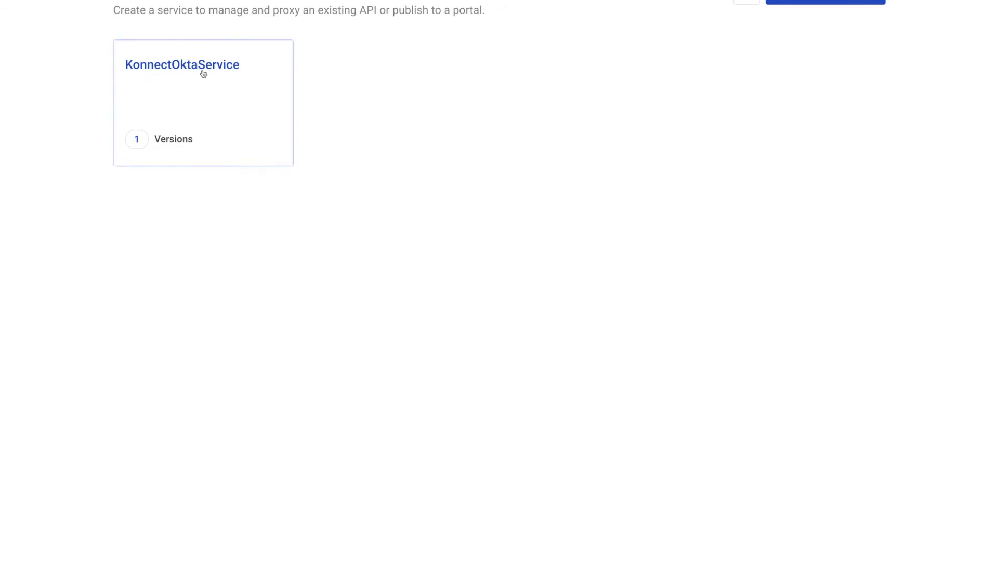
# - From KonnectOktaService, open AuthorizationCodeRoute's openid-connect plugin in edit mode
pyautogui.click(203, 73)
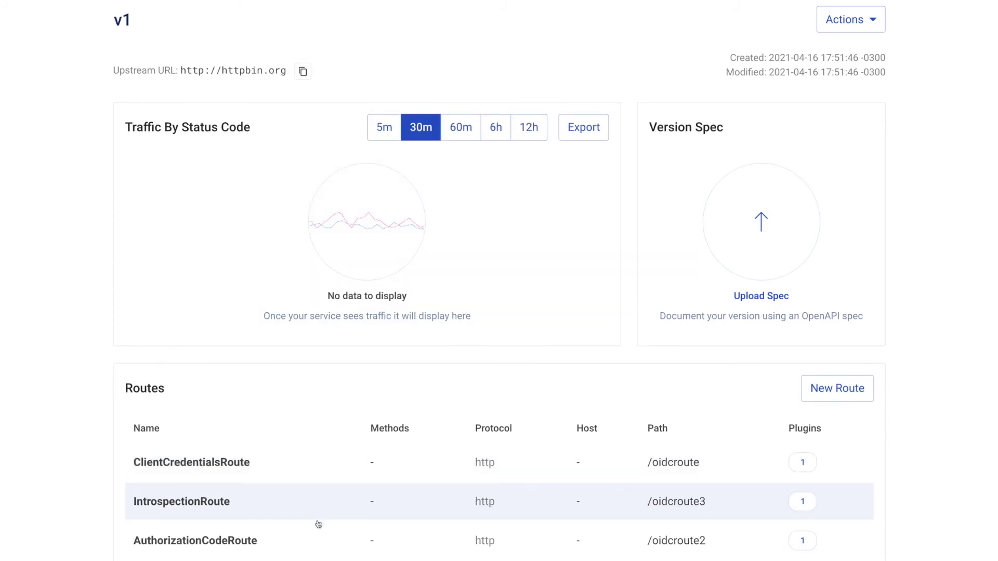
pyautogui.click(307, 539)
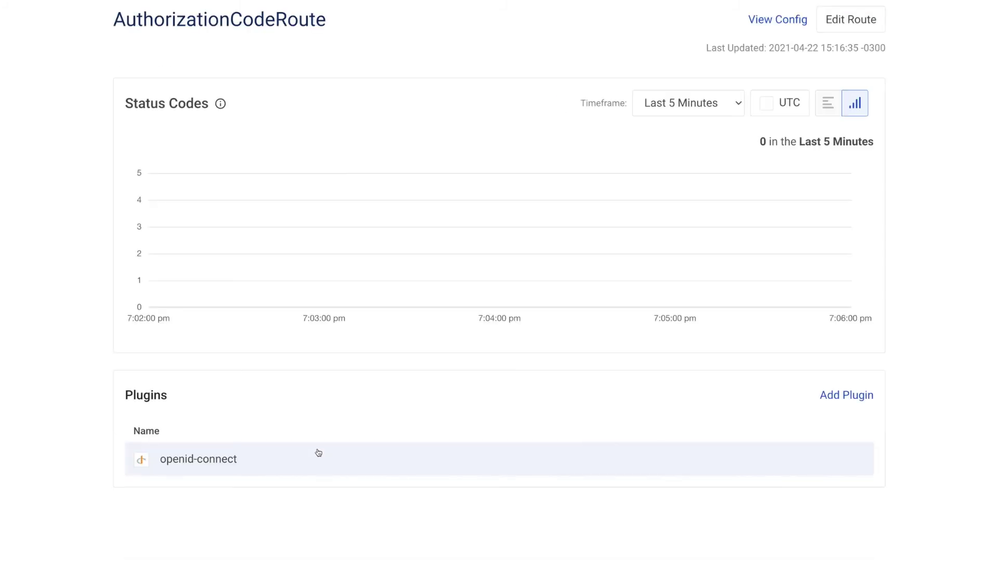
pyautogui.click(305, 459)
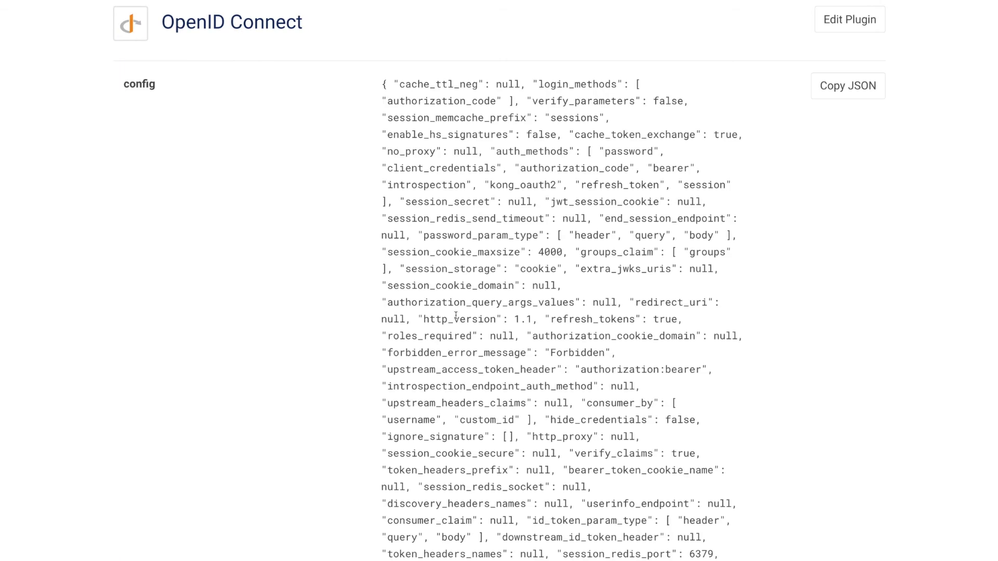
pyautogui.click(861, 20)
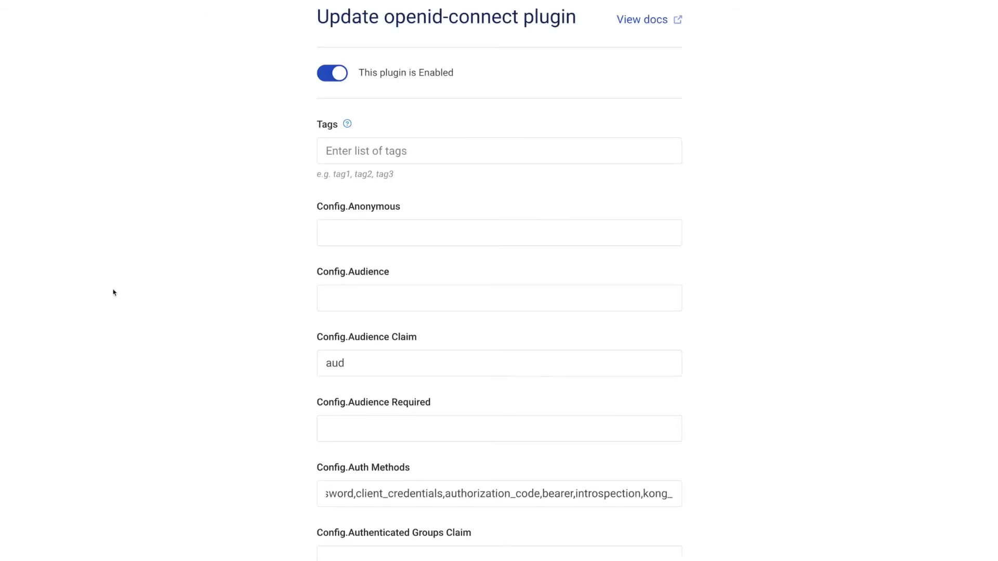
# - Find kong_claim in the plugin form to reveal Scopes Claim and Scopes Required (kong_group)
pyautogui.write('kong_claim')
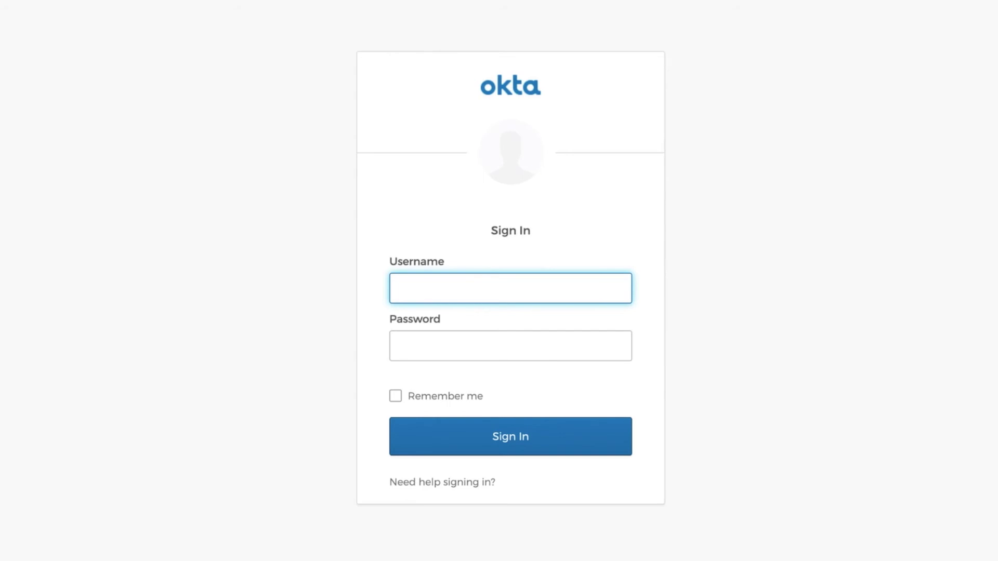
# - Sign in as the first user with the autofilled username and their password
pyautogui.write('claudio')
pyautogui.press('Down')
pyautogui.press('Return')
pyautogui.press('Tab')
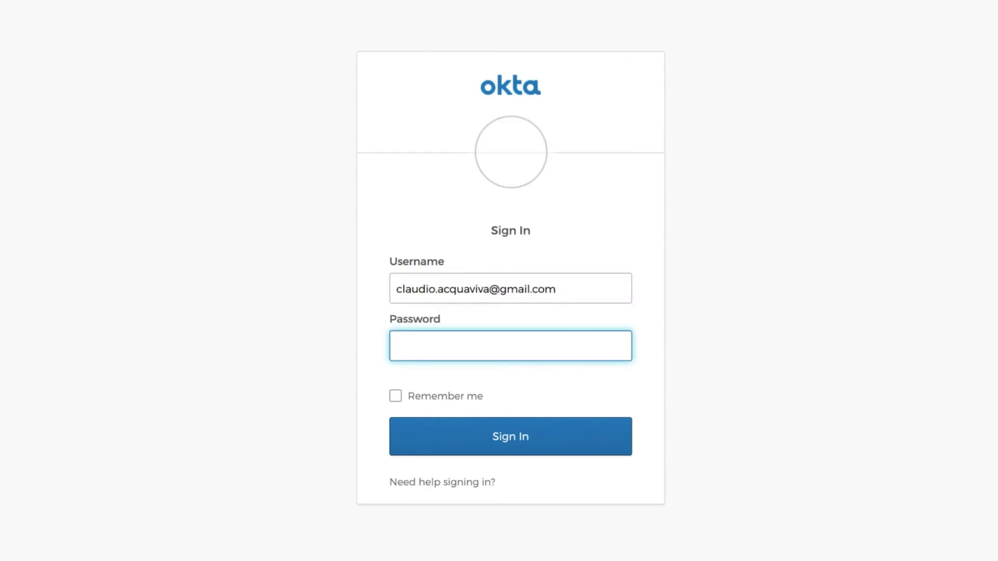
pyautogui.write('•••••••••••••')
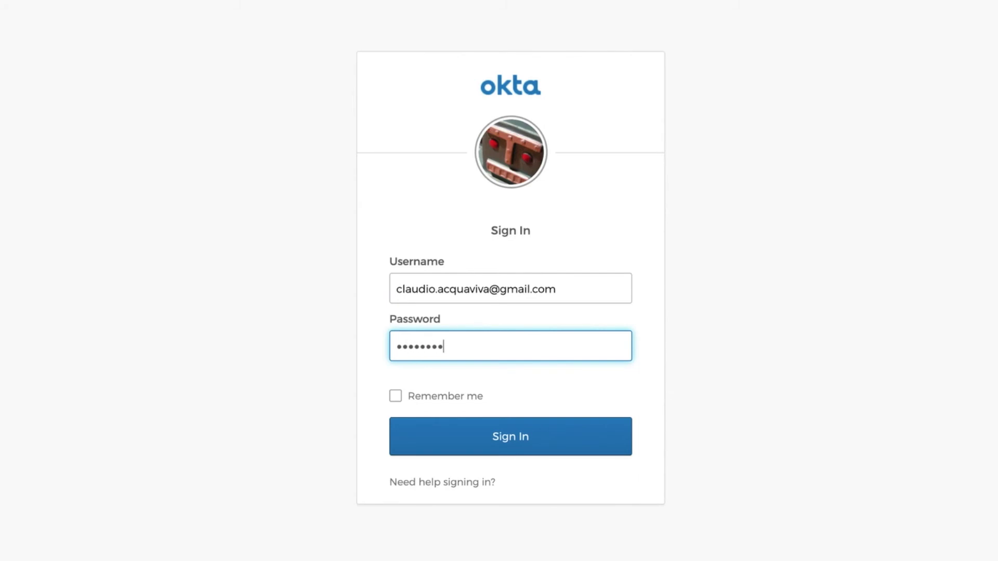
pyautogui.write('•••')
pyautogui.press('Return')
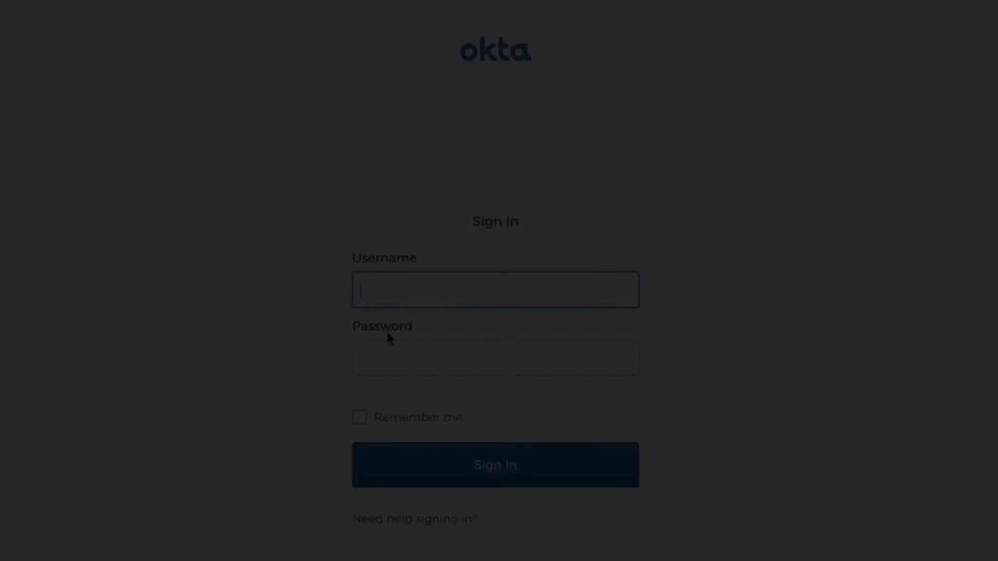
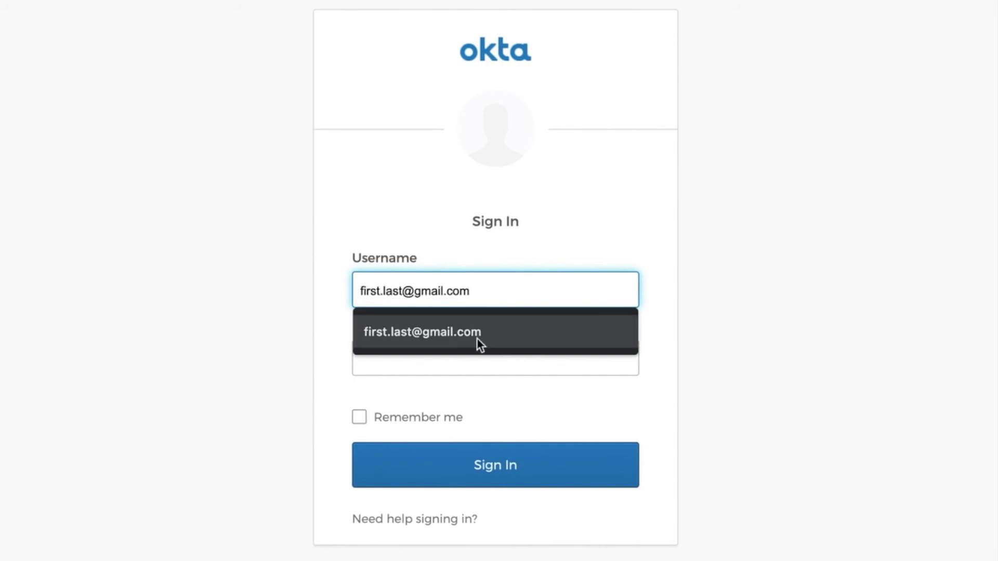
# - Sign in as the second user with the suggested username and the account password
pyautogui.click(474, 336)
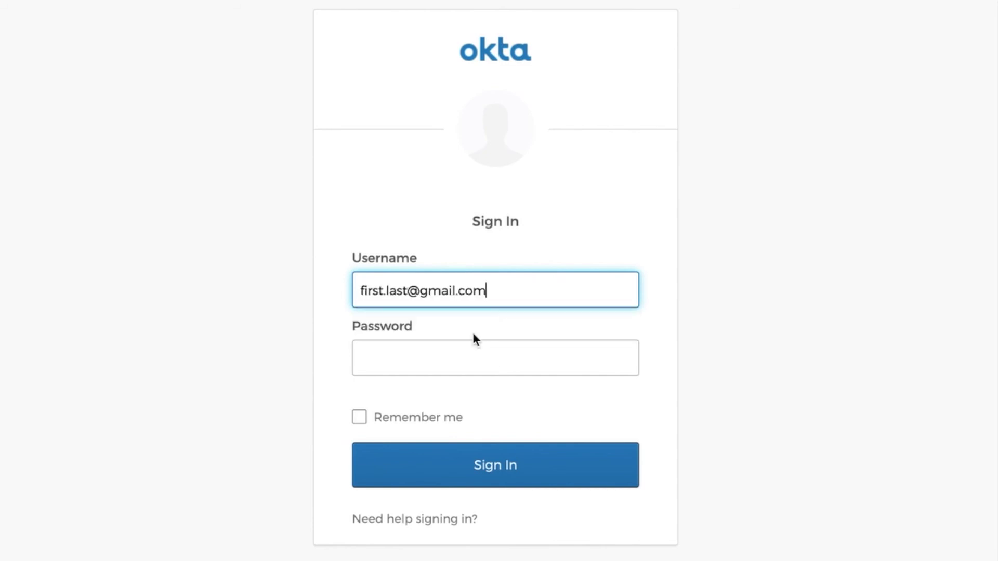
pyautogui.click(461, 357)
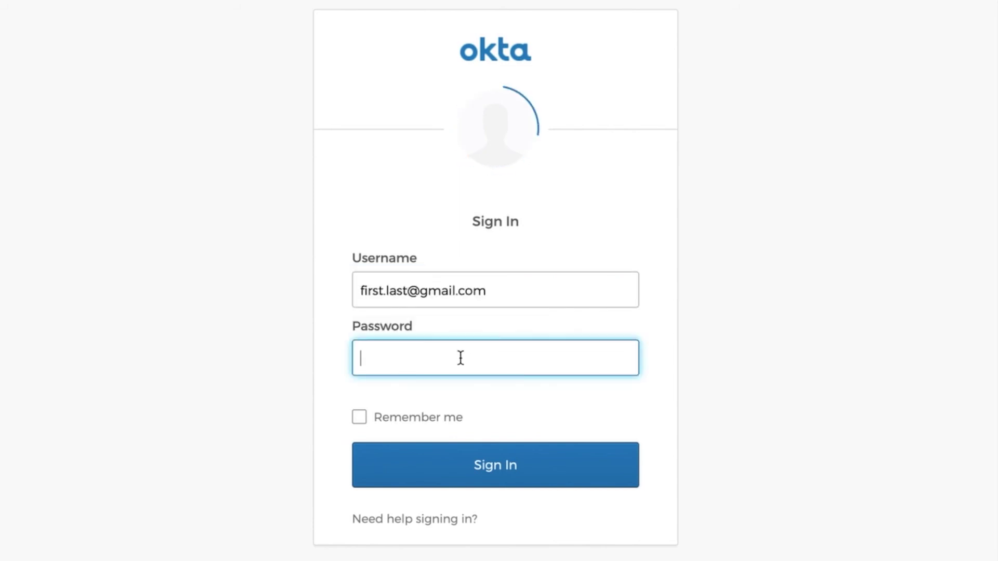
pyautogui.write('p')
pyautogui.press('BackSpace')
pyautogui.write('password1')
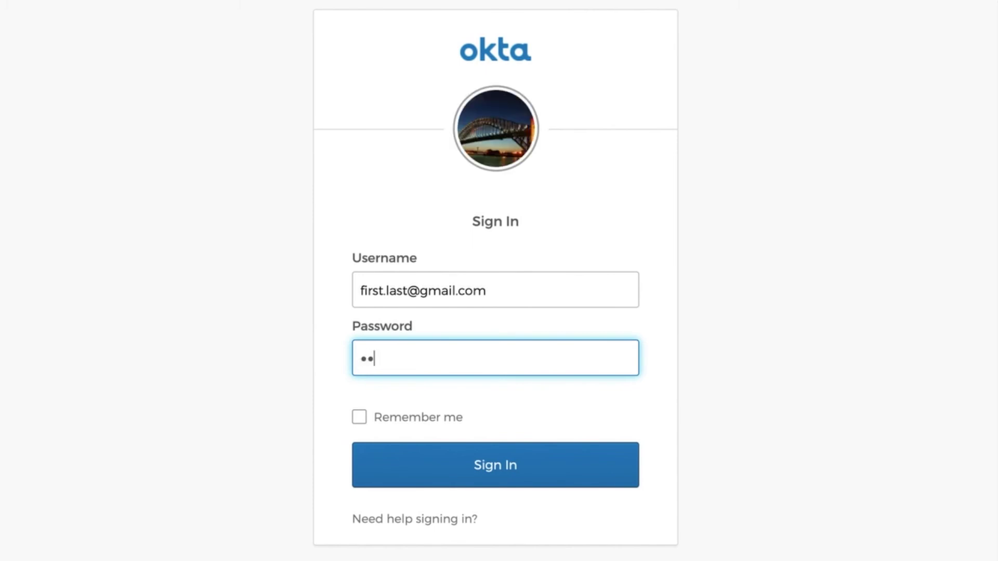
pyautogui.write('!')
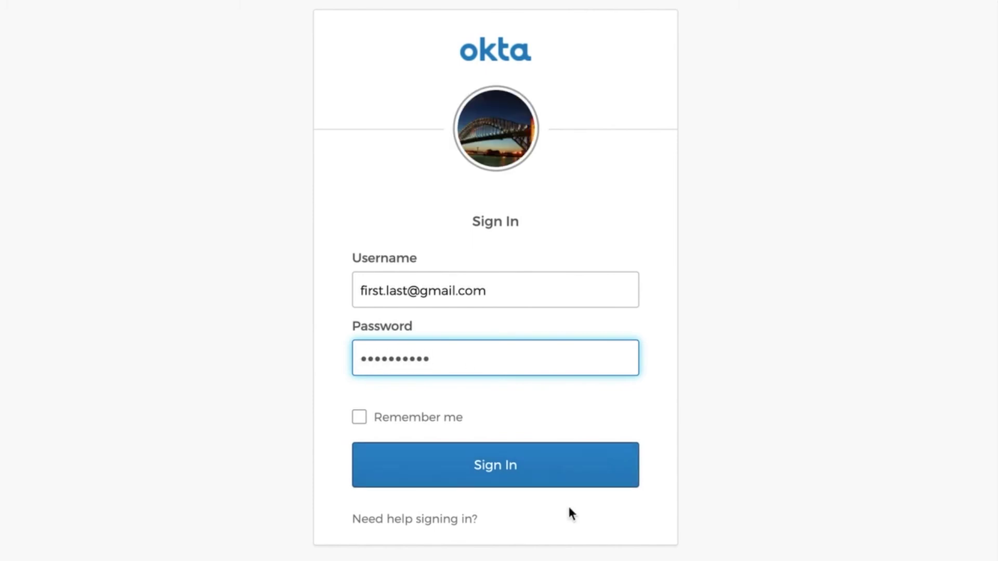
pyautogui.click(512, 461)
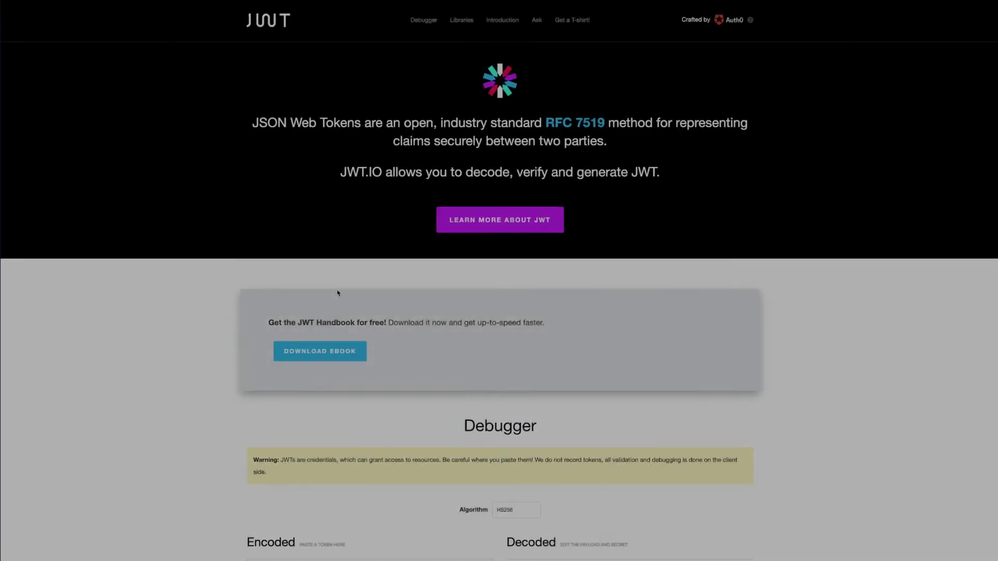
# - Replace jwt.io's sample token with the copied access token and highlight kong_claim in the payload
pyautogui.scroll(-5, 337, 292)
pyautogui.scroll(-1, 338, 292)
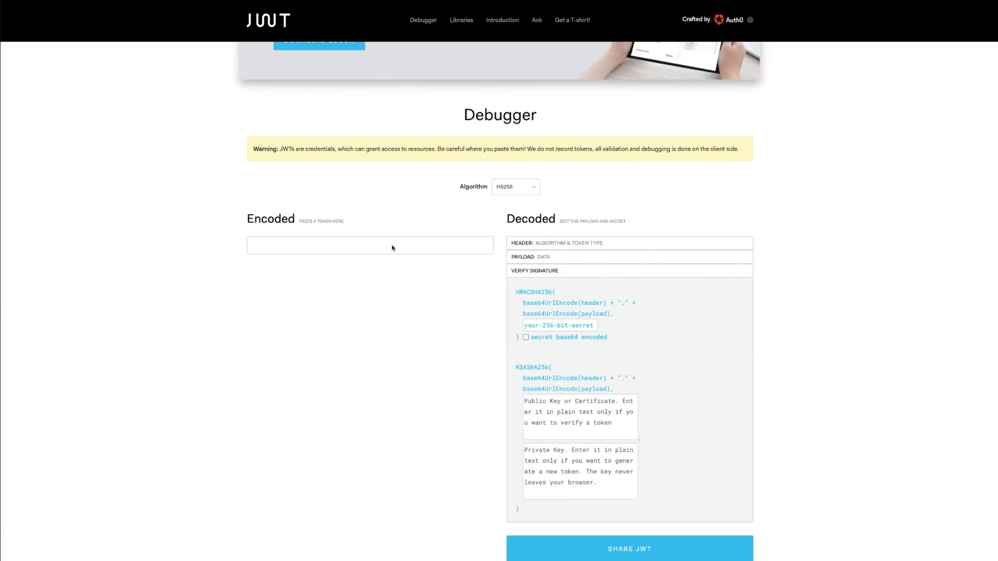
pyautogui.click(392, 248)
pyautogui.hotkey('ctrl', 'v')
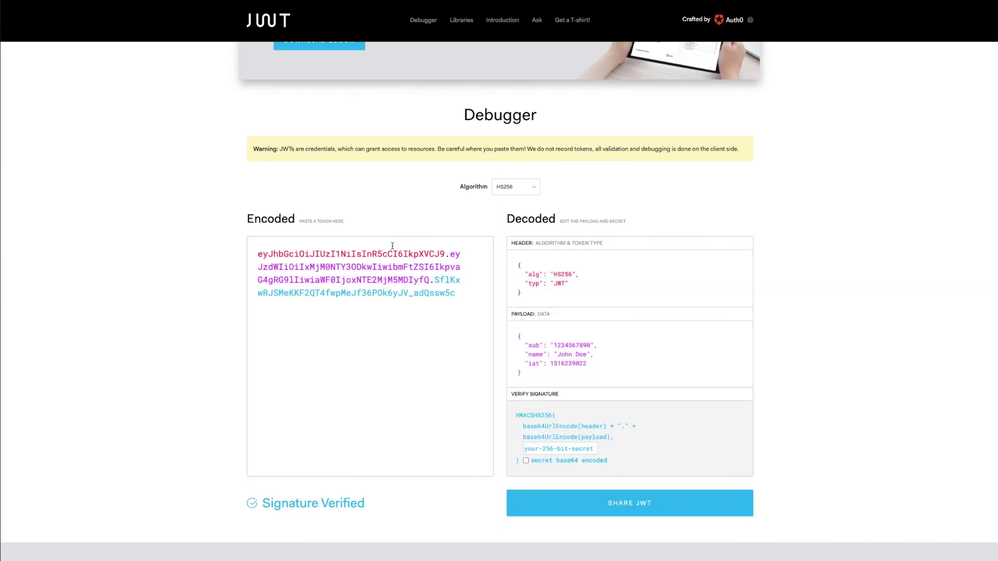
pyautogui.tripleClick(392, 247)
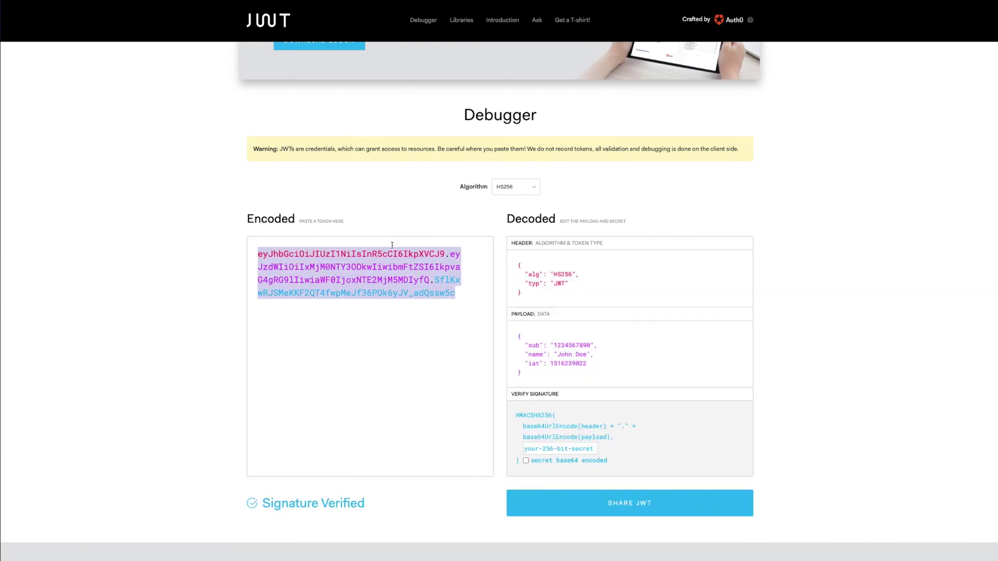
pyautogui.hotkey('ctrl', 'v')
pyautogui.scroll(-5, 156, 238)
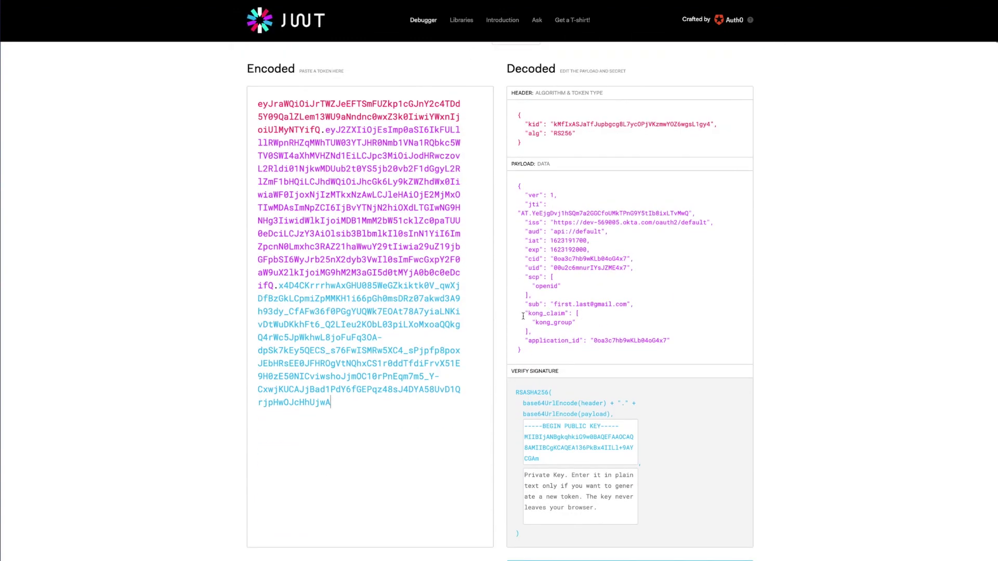
pyautogui.moveTo(525, 313); pyautogui.dragTo(599, 330)
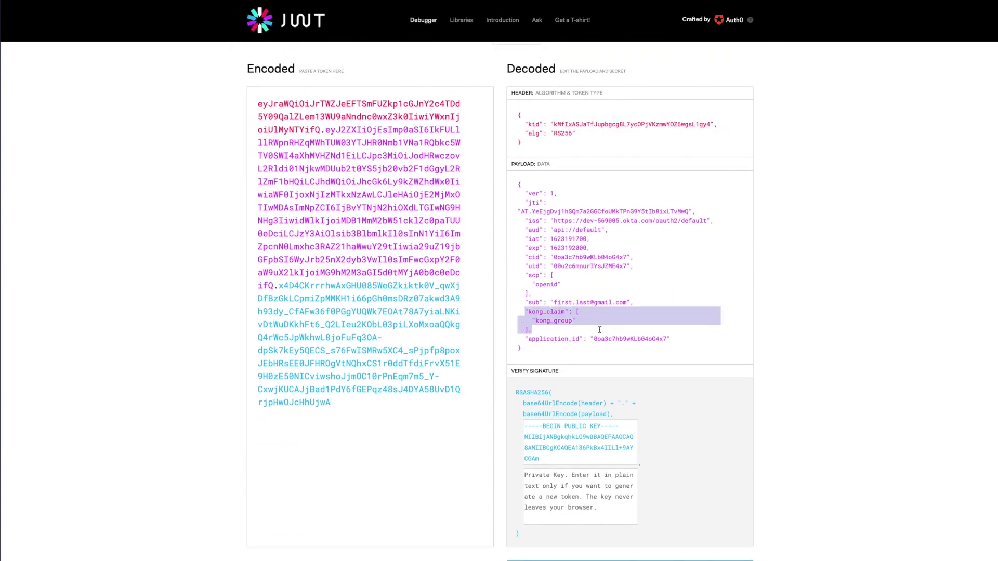